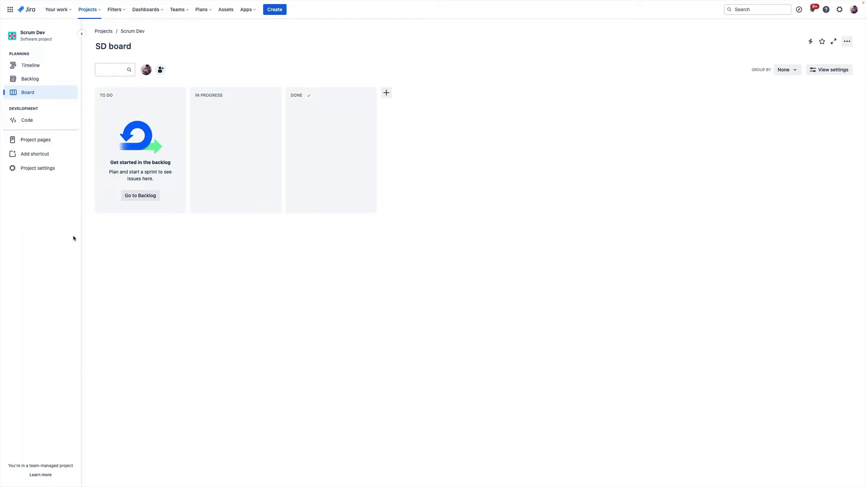
Show the Scrum Dev timeline with Epic 1 expanded and inspect SD-6's dependency on Build Project Plan.
left_click(36, 66)
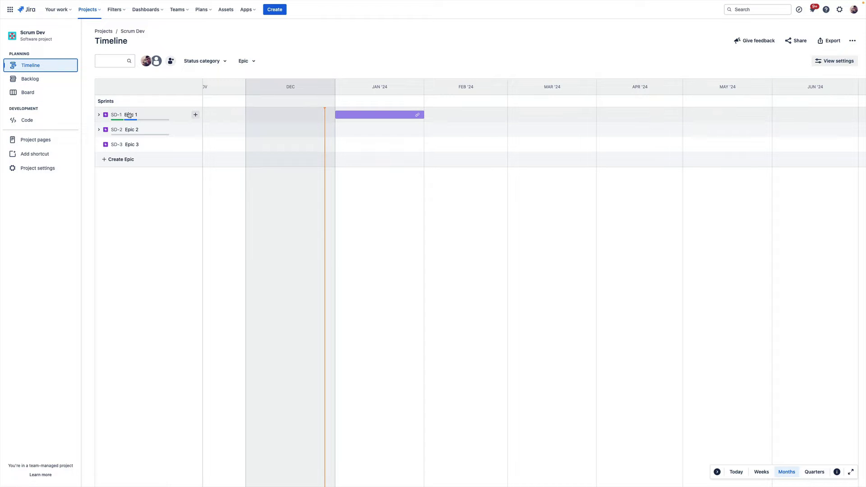
left_click(98, 115)
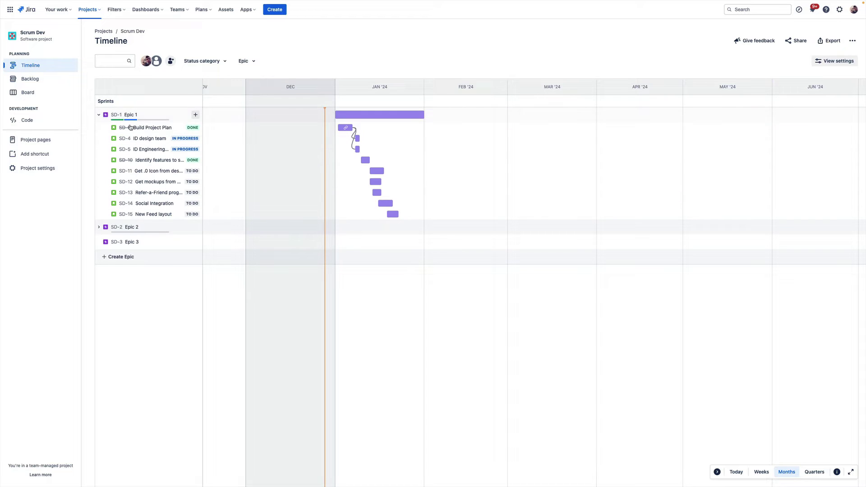
mouse_move(359, 116)
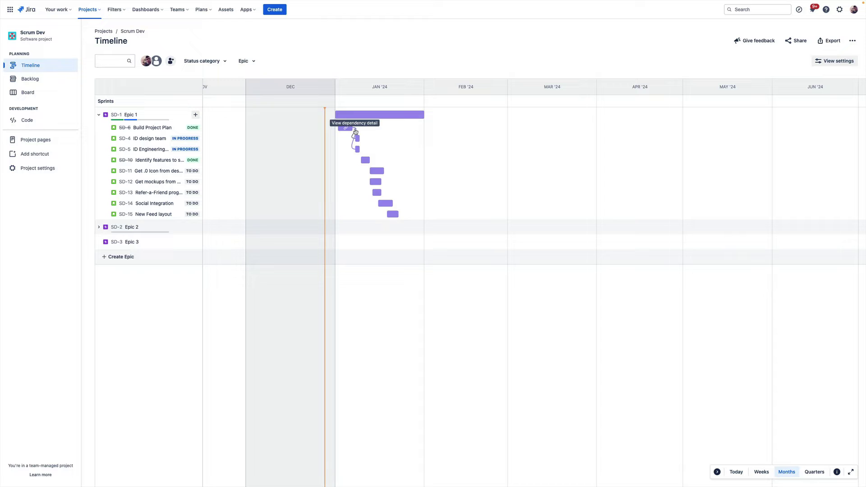
left_click(355, 130)
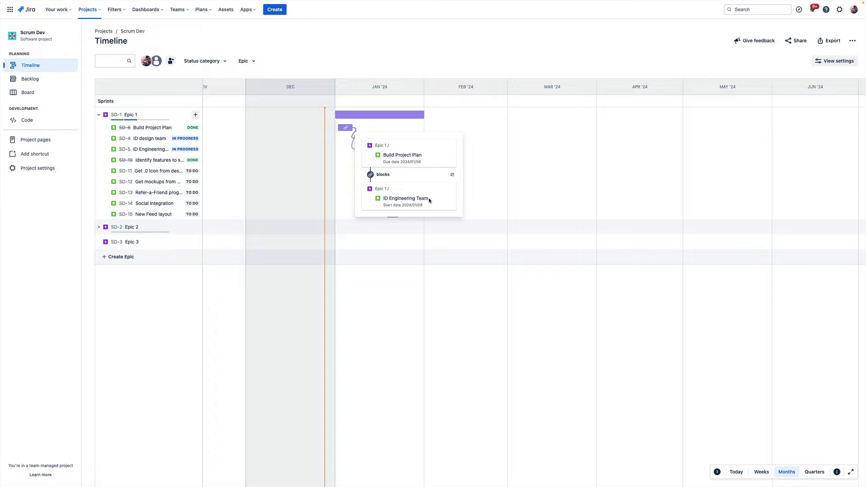
Add child issue 'New Issue' (SD-17) under Epic 1, scheduled around 24–29 January 2024.
left_click(400, 61)
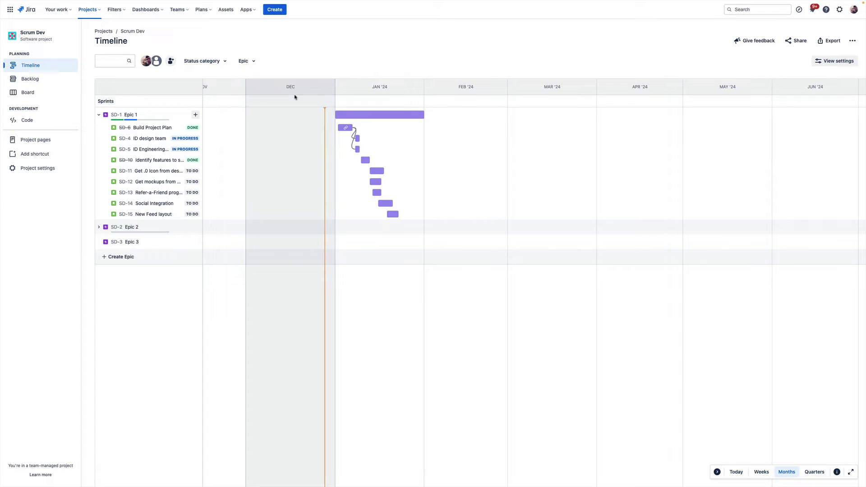
left_click(196, 115)
type("New Issue")
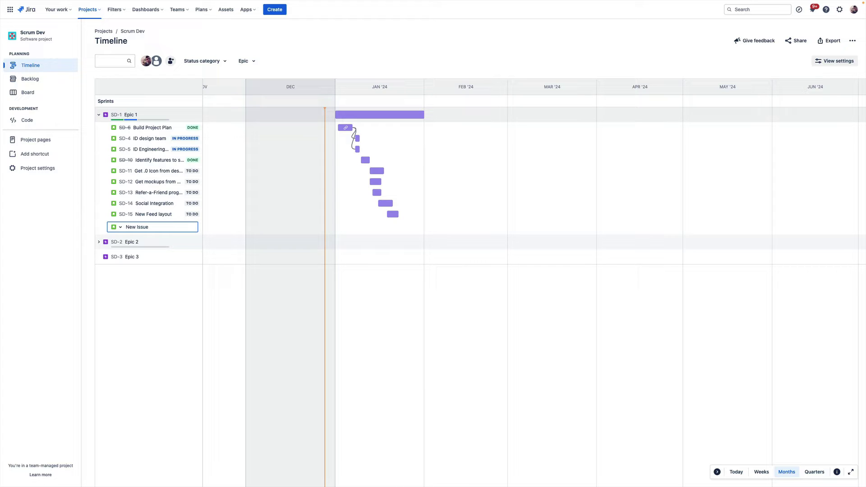
key("Return")
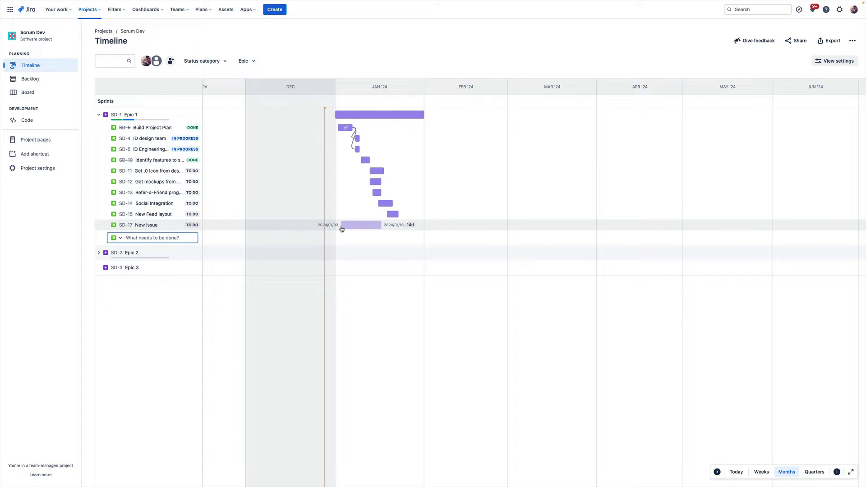
left_click_drag(354, 228, 402, 225)
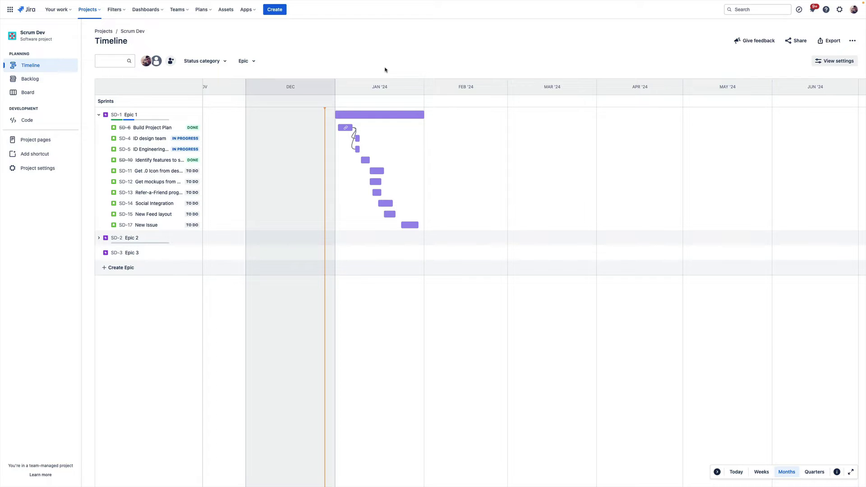
left_click(96, 12)
left_click(111, 57)
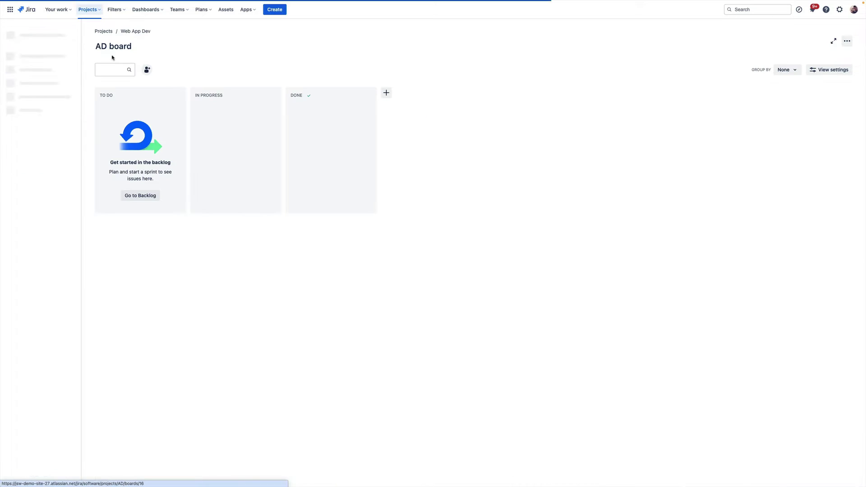
left_click(43, 66)
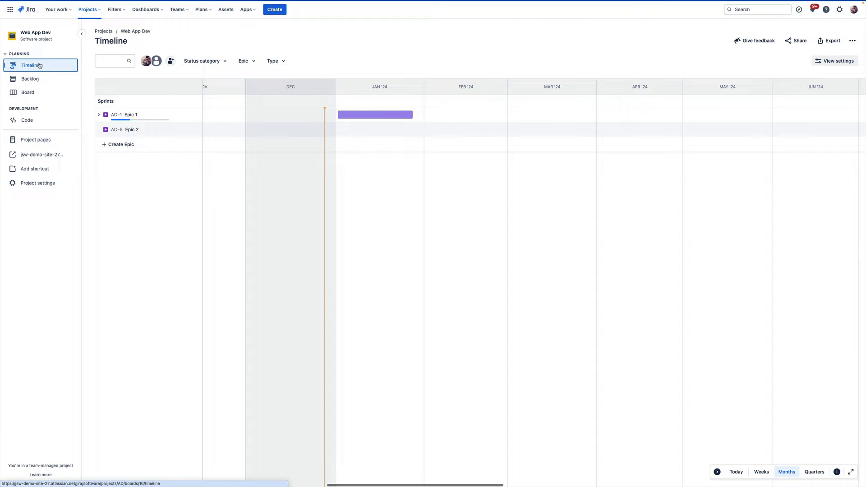
left_click(100, 116)
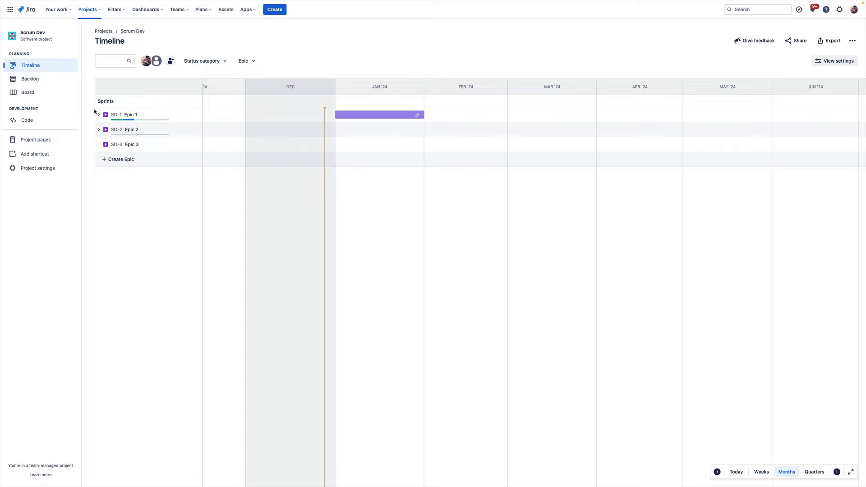
Shift ID Engineering Team (SD-5) slightly later under Epic 1 and assign it to yourself.
left_click(99, 114)
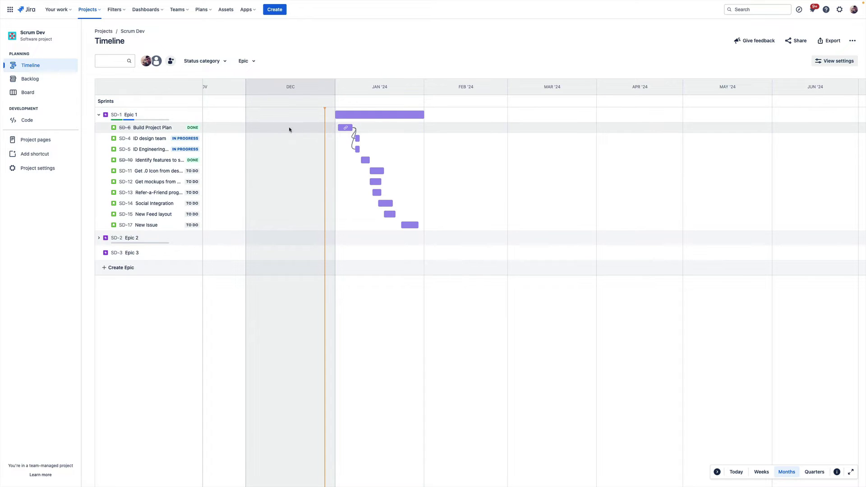
left_click_drag(357, 149, 367, 149)
left_click(151, 149)
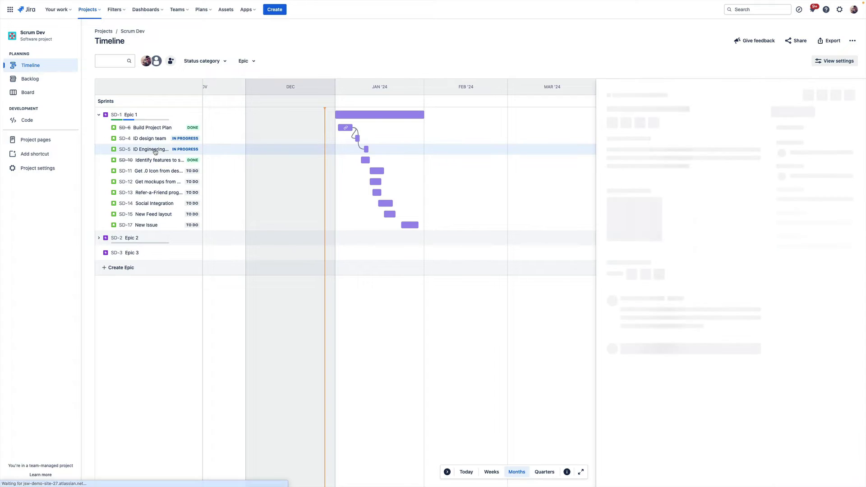
left_click(789, 154)
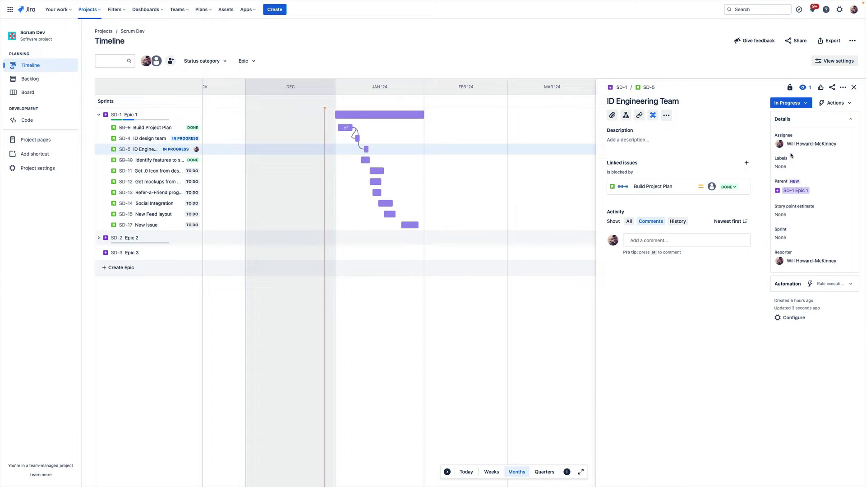
left_click(854, 88)
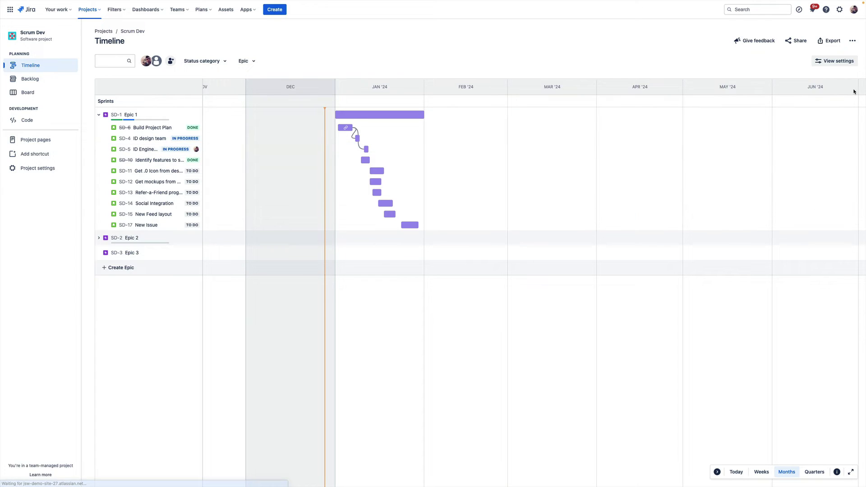
Open the Web App + Mobile Dev plan and view the AD-3 blocks SD-11 dependency.
left_click(211, 13)
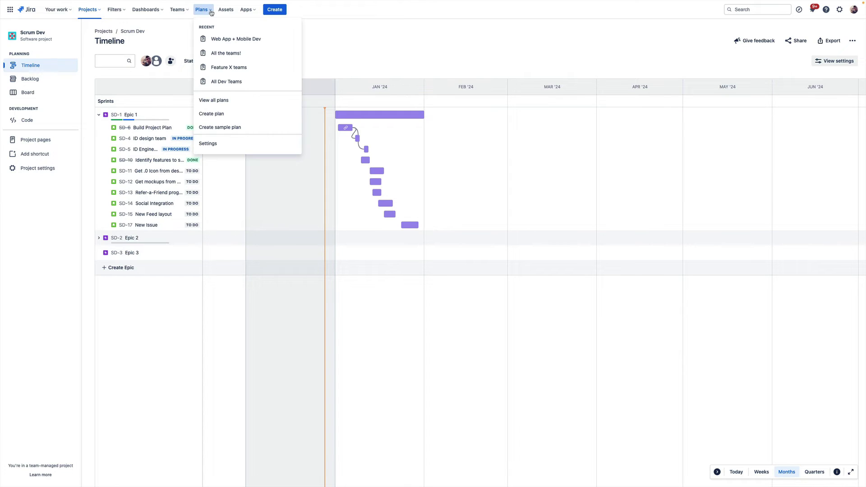
left_click(232, 41)
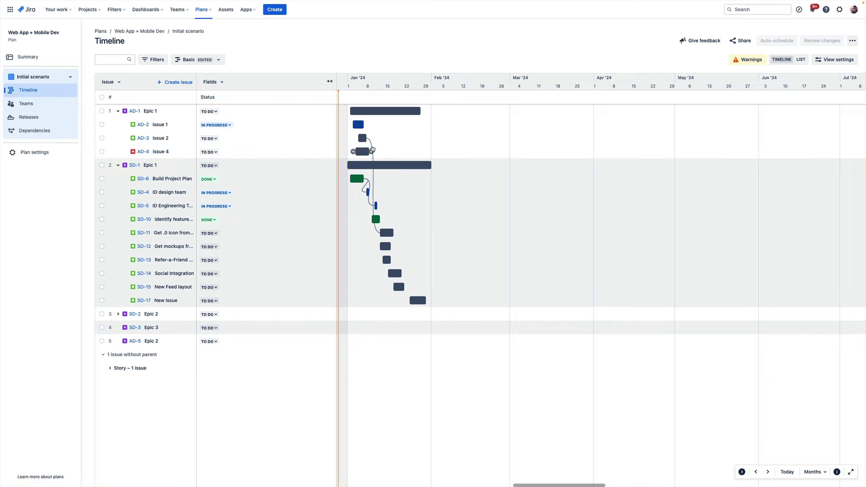
left_click(373, 155)
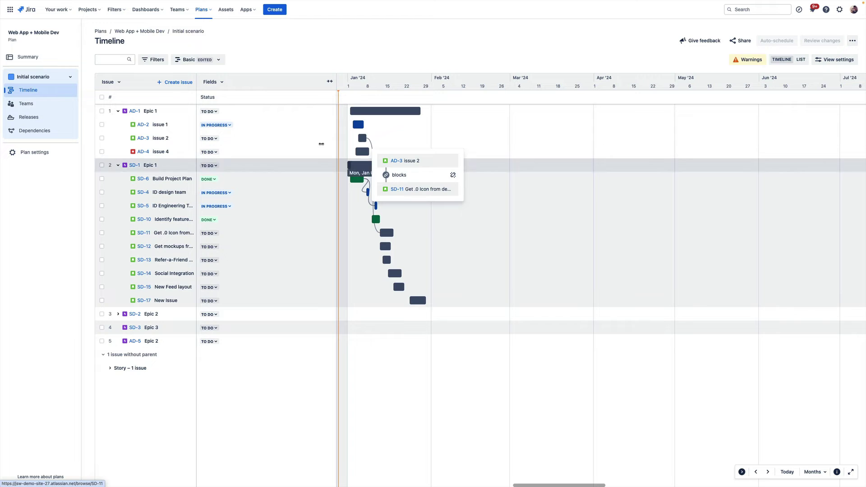
Open SD-11 'Get .0 Icon from design team' on the Scrum Dev timeline to see it's blocked by AD-3.
left_click(98, 13)
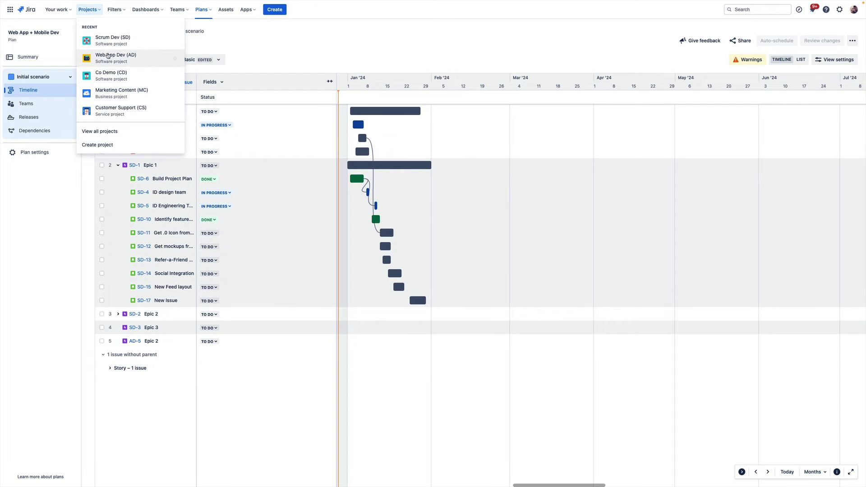
left_click(111, 44)
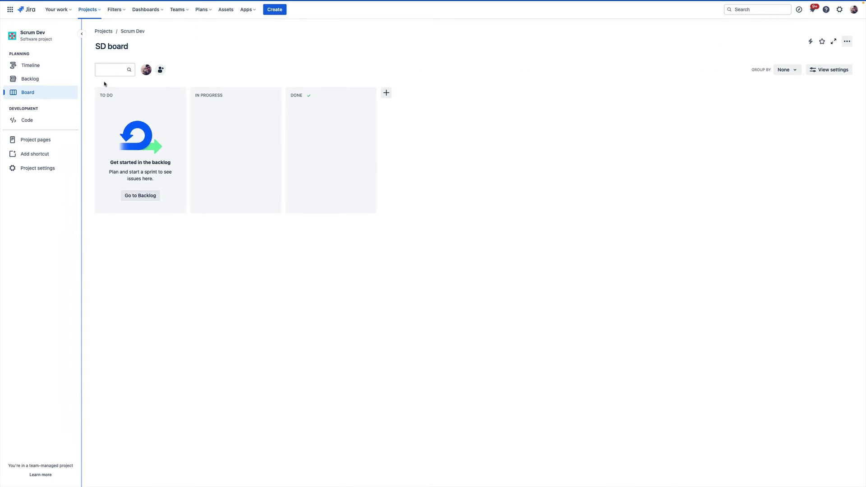
left_click(31, 65)
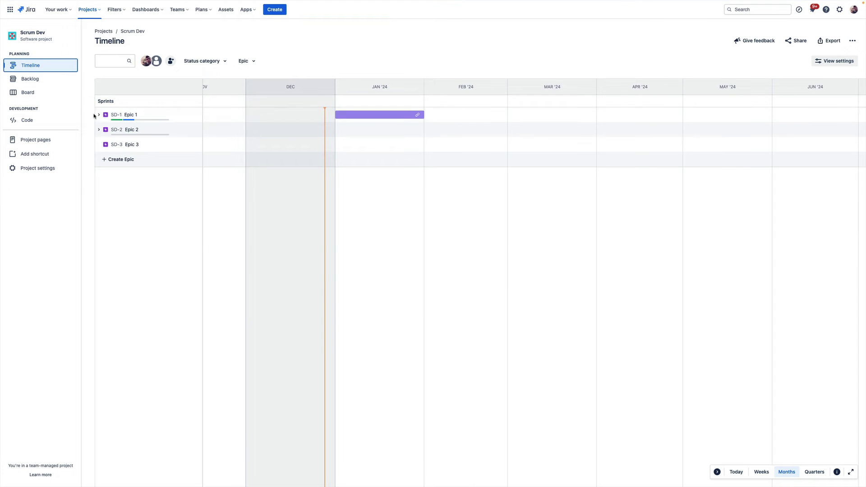
left_click(99, 114)
left_click(139, 172)
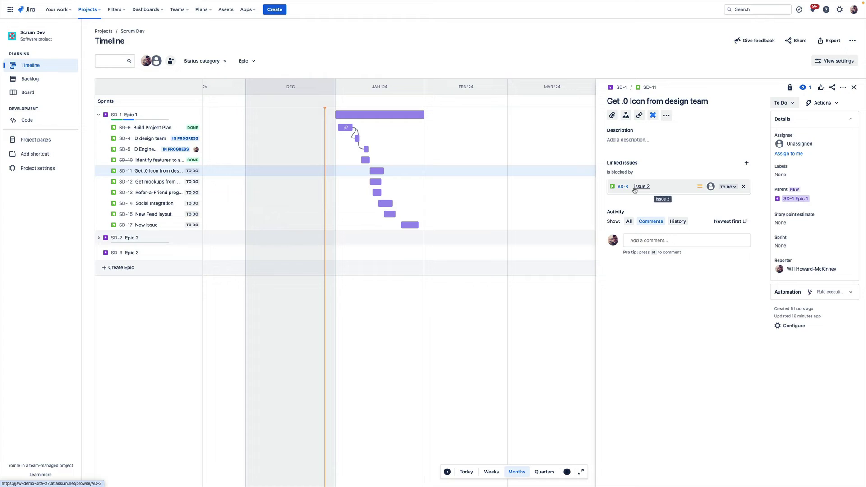
mouse_move(369, 170)
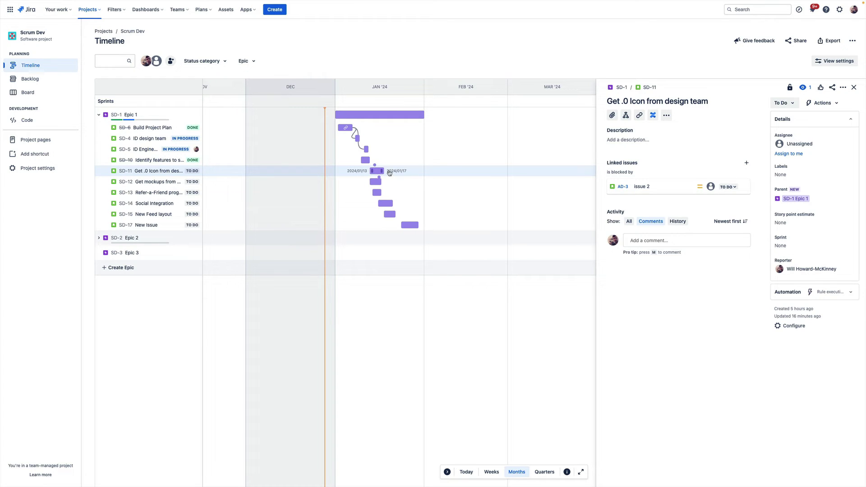
Reopen the Web App + Mobile Dev plan from the recent plans list.
left_click(204, 10)
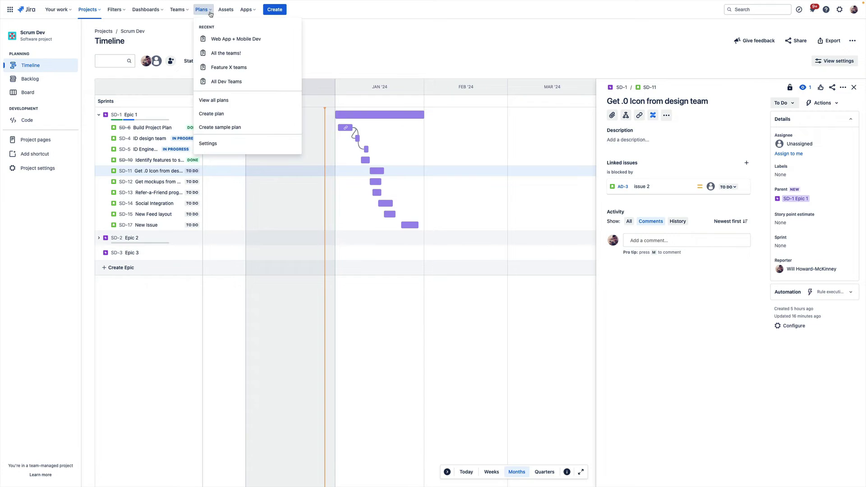
left_click(224, 40)
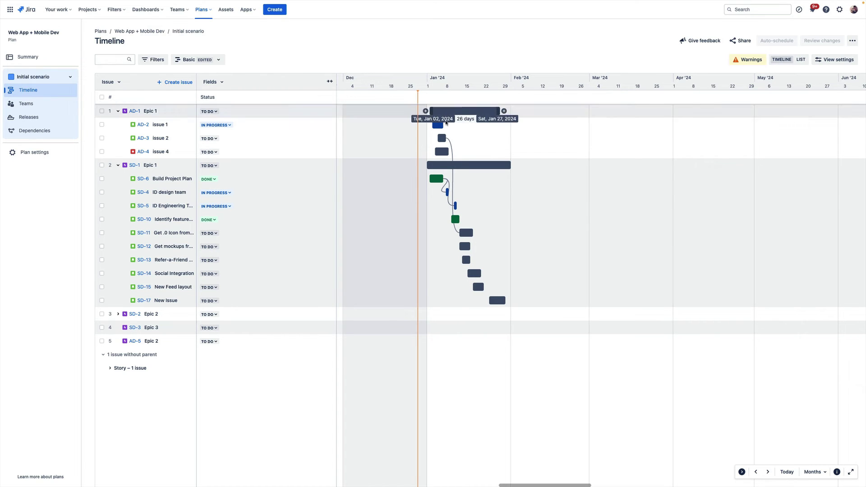
Extend AD-2 to Jan 08, move AD-4 a day later, link SD-12 to block SD-17, and review changes.
mouse_move(440, 124)
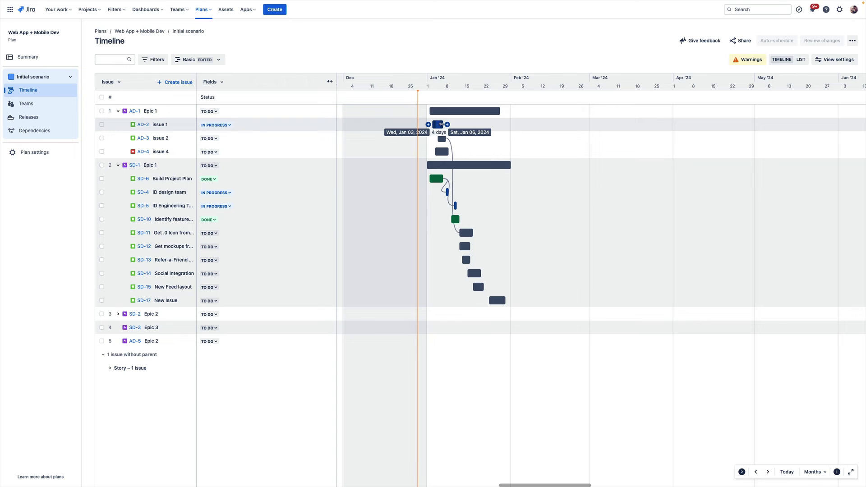
left_click_drag(441, 124, 447, 124)
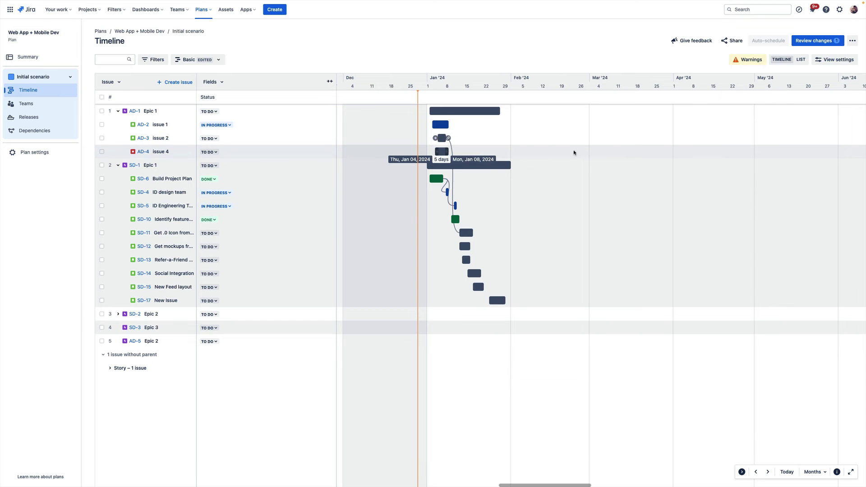
left_click_drag(444, 151, 447, 151)
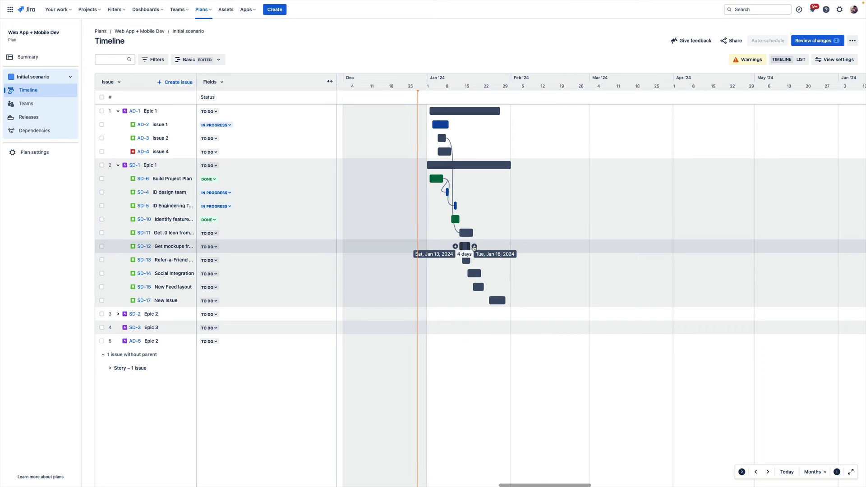
left_click_drag(474, 247, 494, 301)
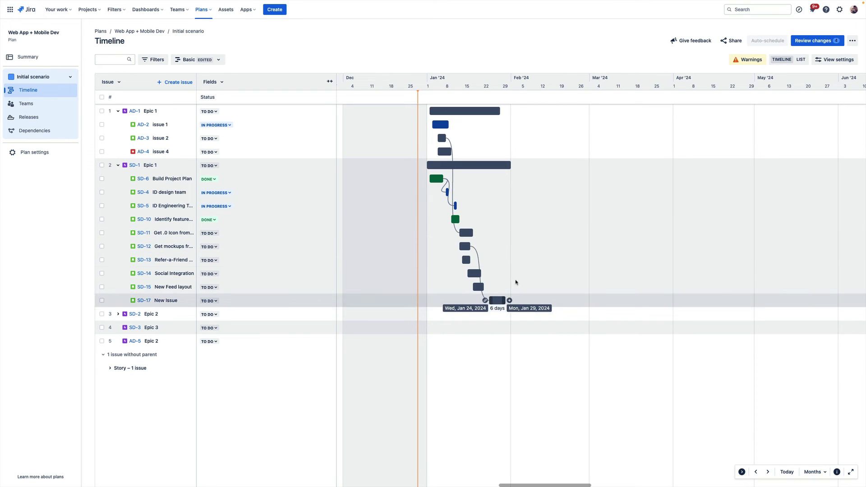
left_click(813, 42)
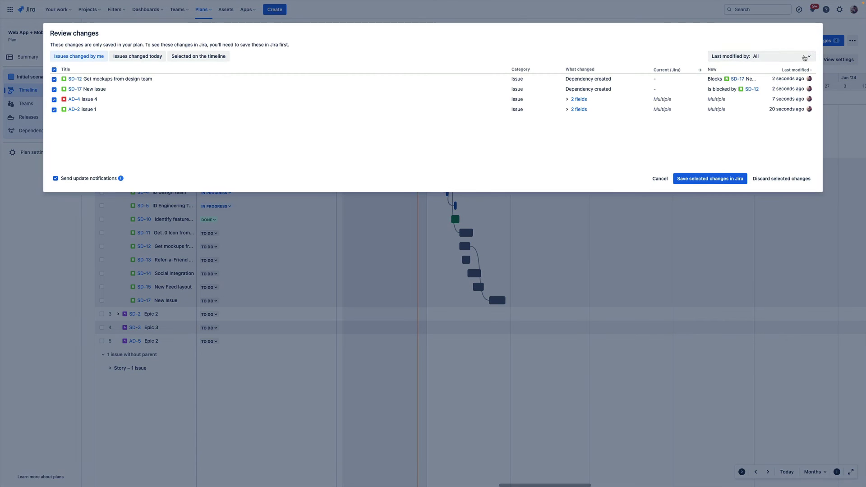
Save the four selected plan changes to Jira.
left_click(692, 179)
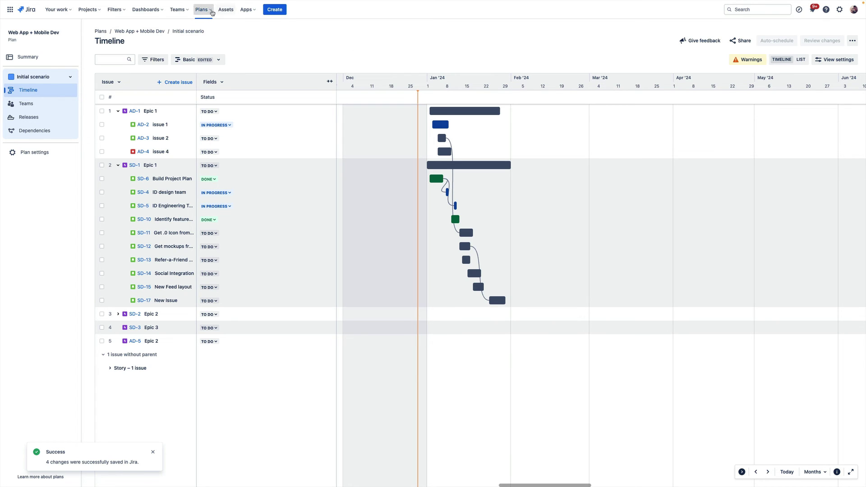
left_click(210, 11)
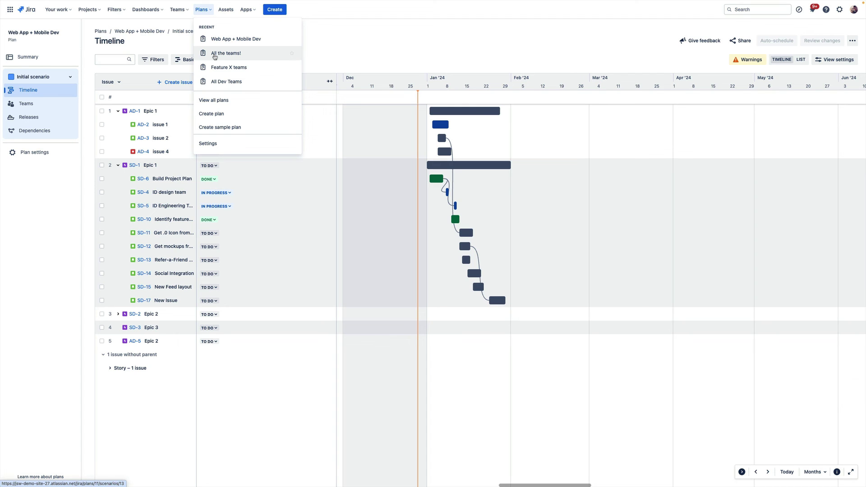
left_click(345, 42)
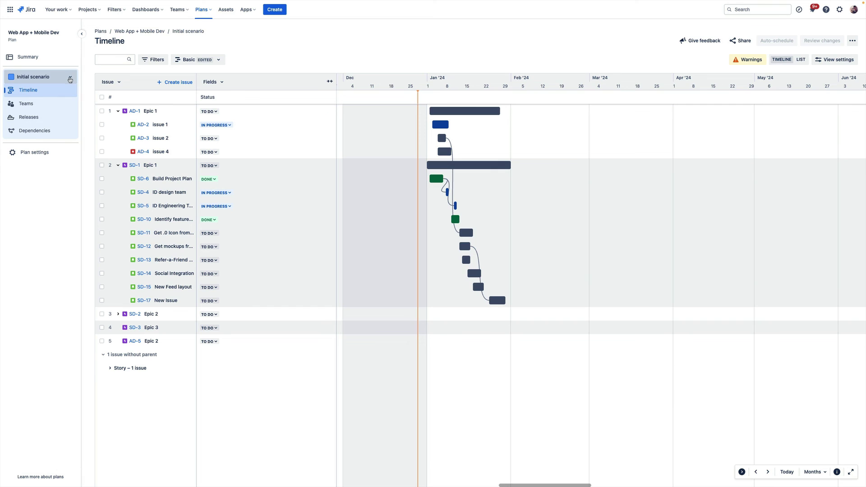
left_click(70, 78)
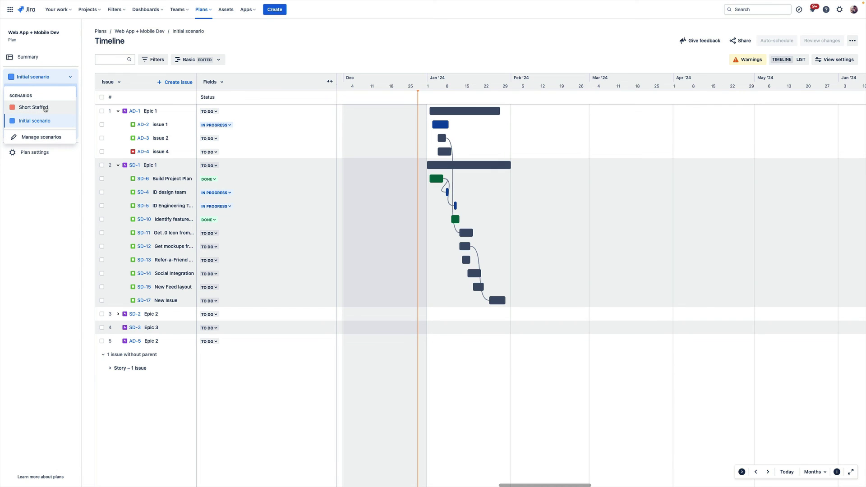
left_click(255, 54)
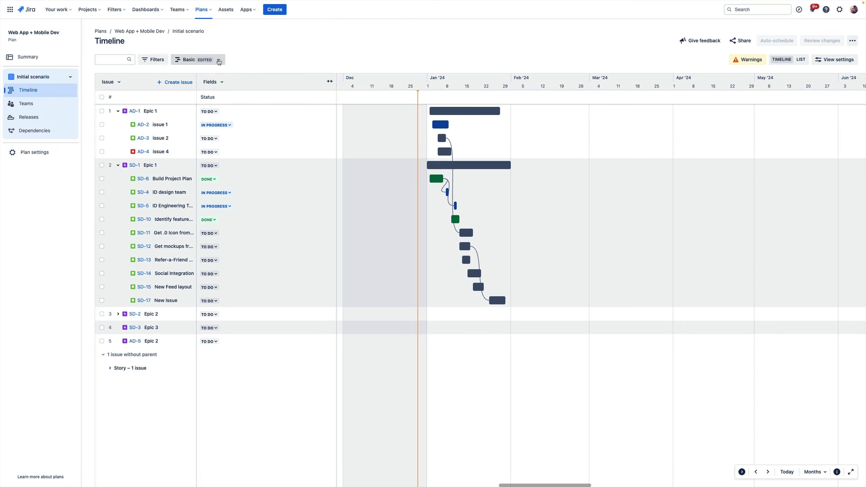
left_click(219, 60)
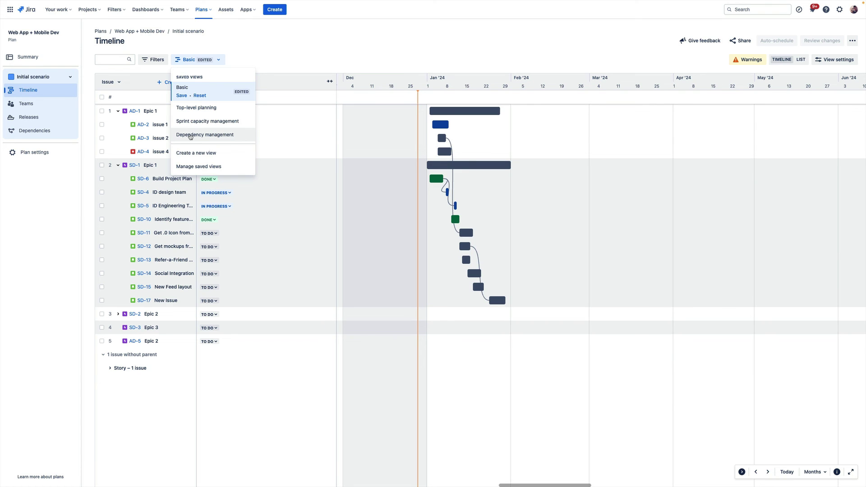
left_click(259, 50)
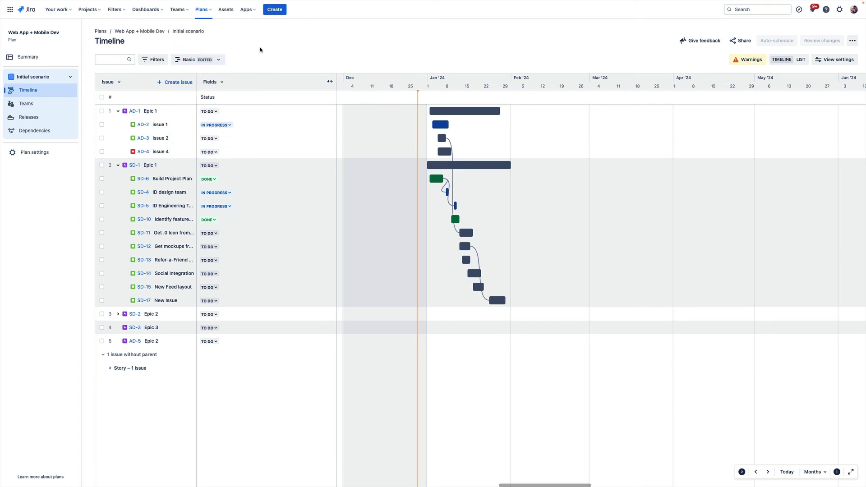